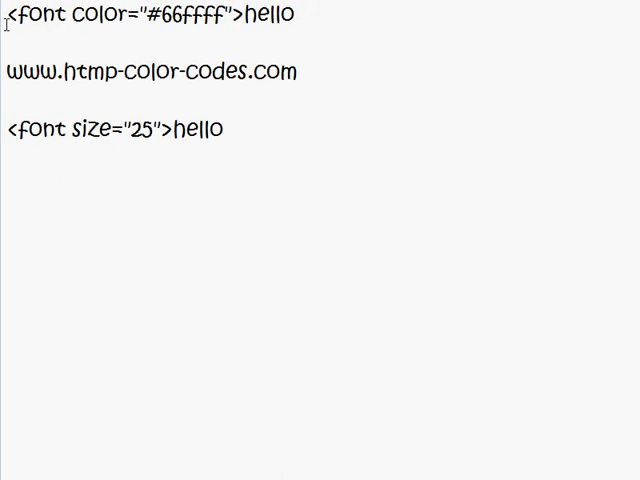
Step: Replace 'hello' after the #66ffff colour tag with 'whats up cupcakes!'
{"action": "left_click_drag", "start_coordinate": [7, 14], "coordinate": [300, 22]}
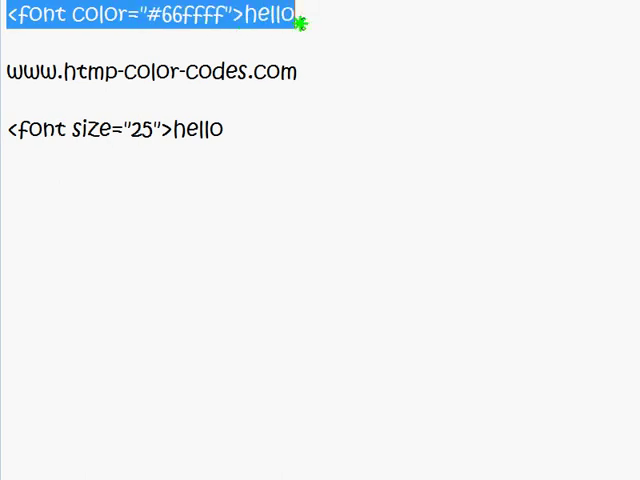
{"action": "left_click", "coordinate": [390, 57]}
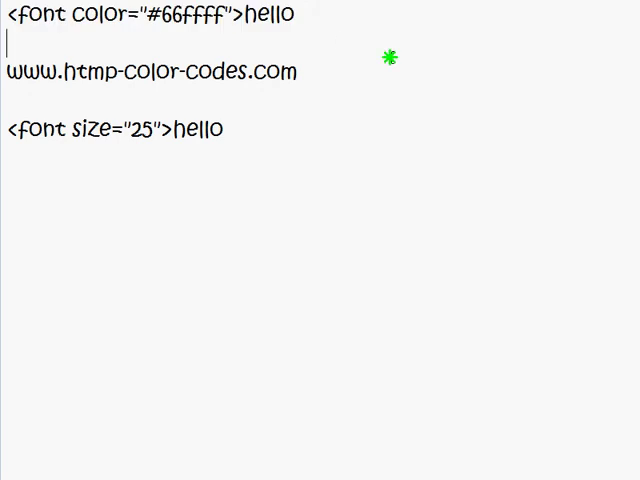
{"action": "left_click", "coordinate": [246, 14]}
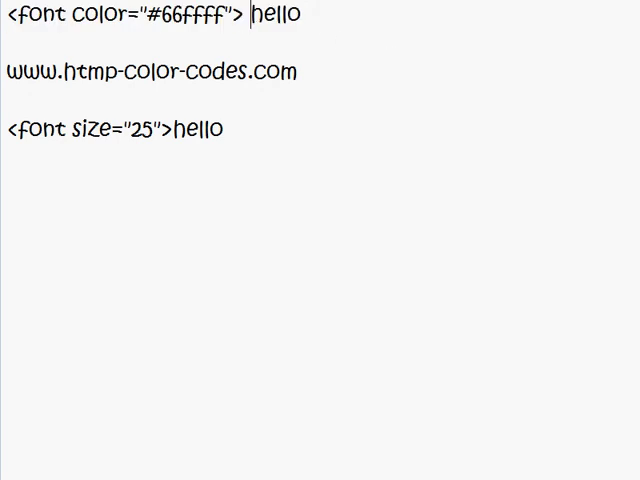
{"action": "key", "text": "BackSpace"}
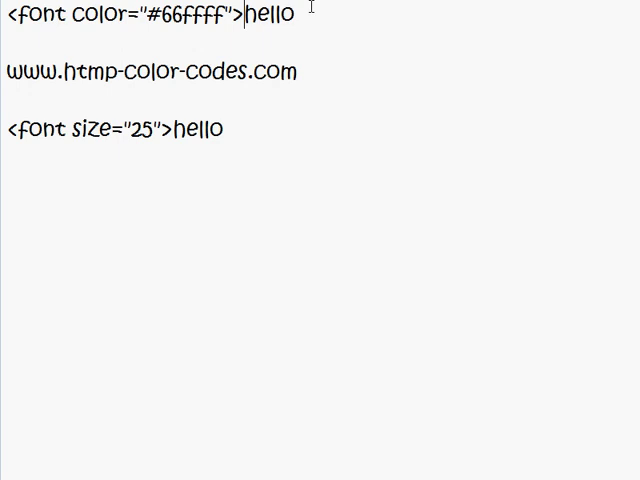
{"action": "left_click", "coordinate": [310, 7]}
{"action": "key", "text": "BackSpace"}
{"action": "key", "text": "BackSpace"}
{"action": "key", "text": "BackSpace"}
{"action": "key", "text": "BackSpace"}
{"action": "key", "text": "BackSpace"}
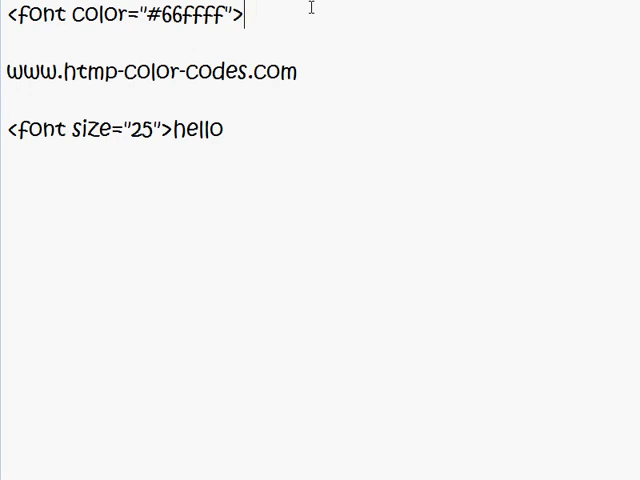
{"action": "type", "text": " whats "}
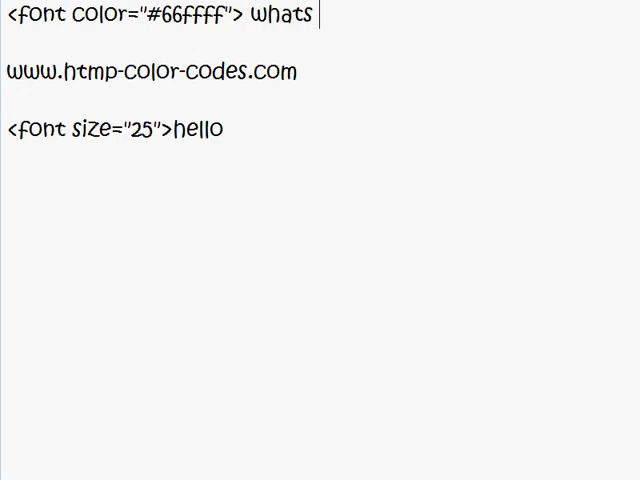
{"action": "type", "text": "up"}
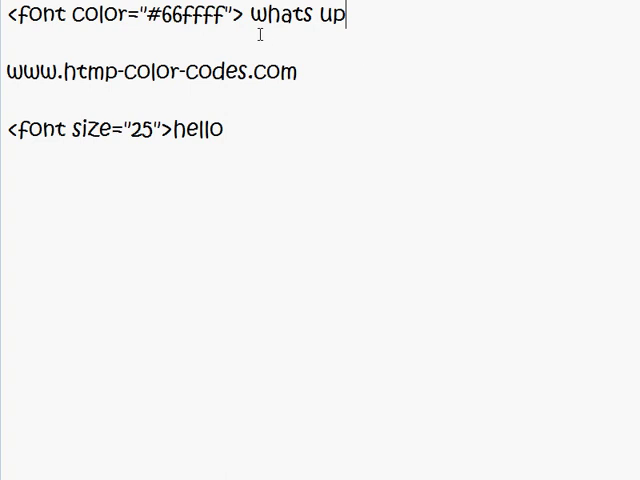
{"action": "left_click", "coordinate": [251, 15]}
{"action": "key", "text": "BackSpace"}
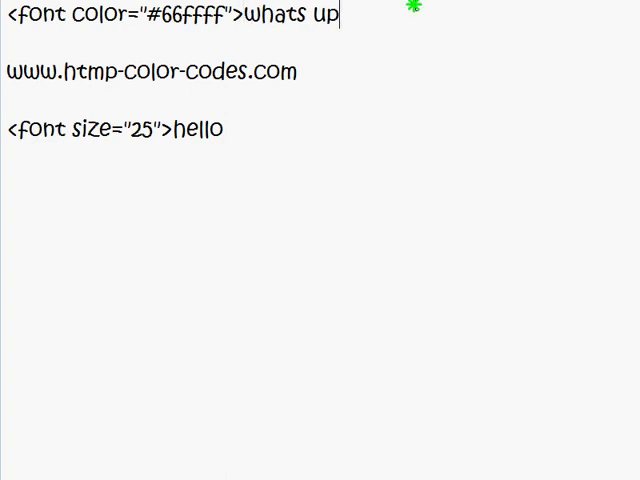
{"action": "left_click_drag", "start_coordinate": [413, 7], "coordinate": [16, 15]}
{"action": "left_click", "coordinate": [287, 40]}
{"action": "left_click", "coordinate": [342, 17]}
{"action": "type", "text": "cupca"}
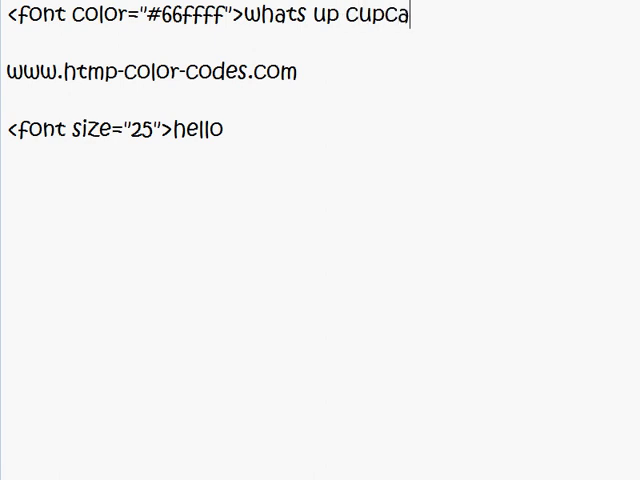
{"action": "type", "text": "kes!"}
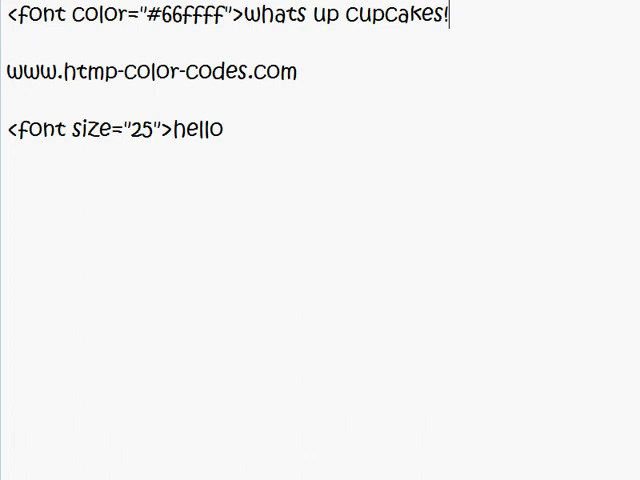
{"action": "type", "text": "3"}
{"action": "key", "text": "BackSpace"}
Step: Copy the whole colour-tagged 'whats up cupcakes!' line
{"action": "left_click_drag", "start_coordinate": [137, 39], "coordinate": [7, 10]}
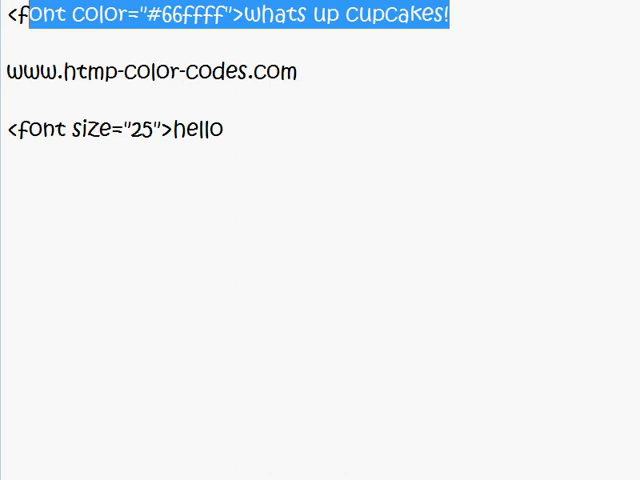
{"action": "right_click", "coordinate": [26, 22]}
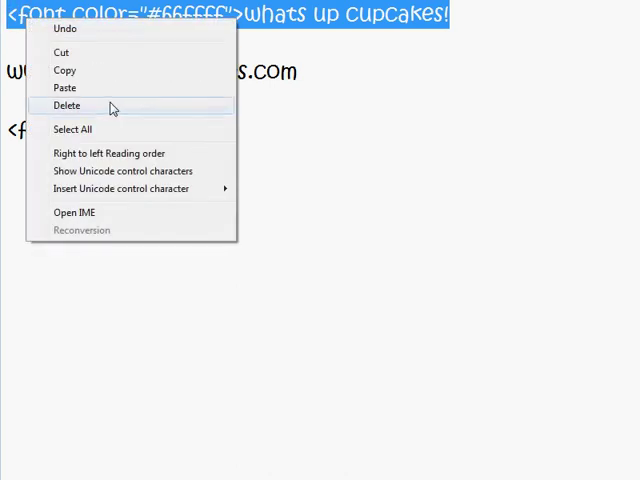
{"action": "left_click", "coordinate": [72, 71]}
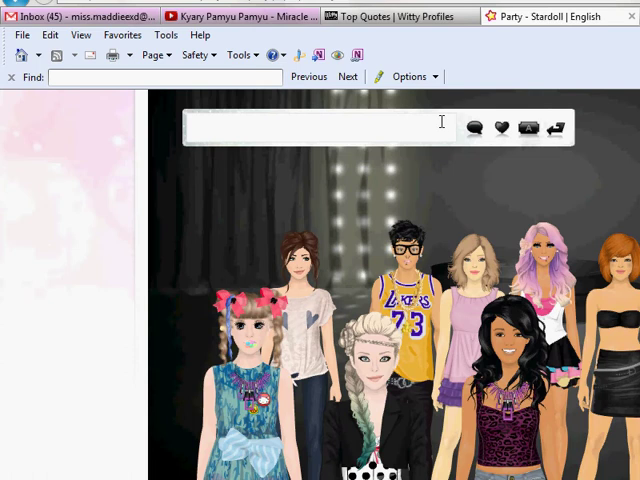
Step: Paste the cyan 'whats up cupcakes!' tag into the party chat and send it
{"action": "right_click", "coordinate": [443, 128]}
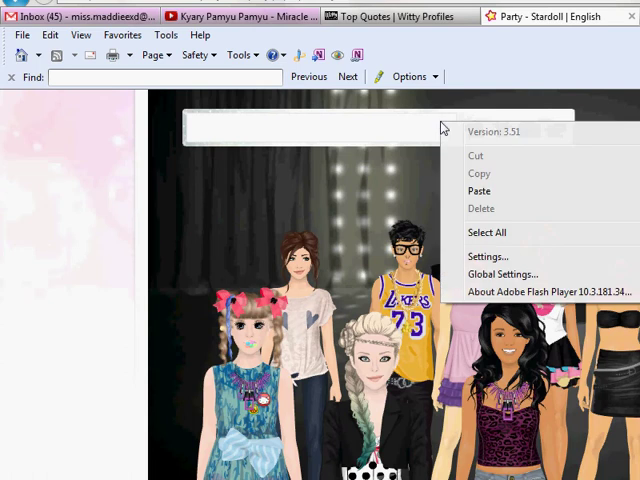
{"action": "left_click", "coordinate": [508, 192]}
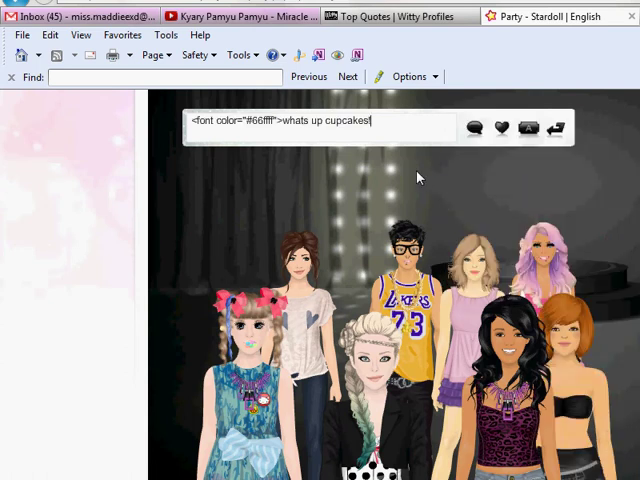
{"action": "key", "text": "Return"}
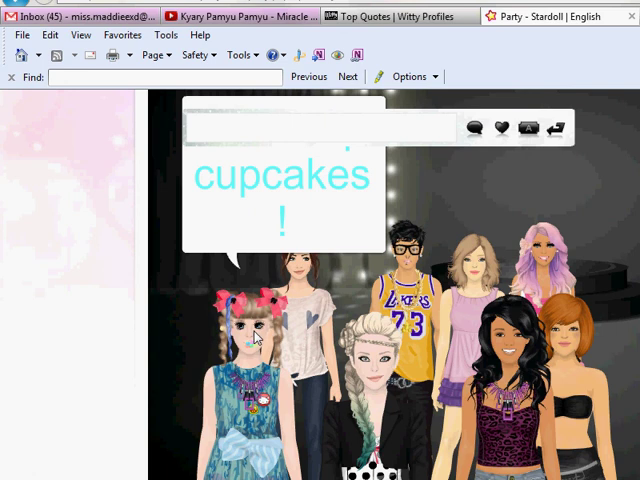
{"action": "left_click", "coordinate": [243, 385]}
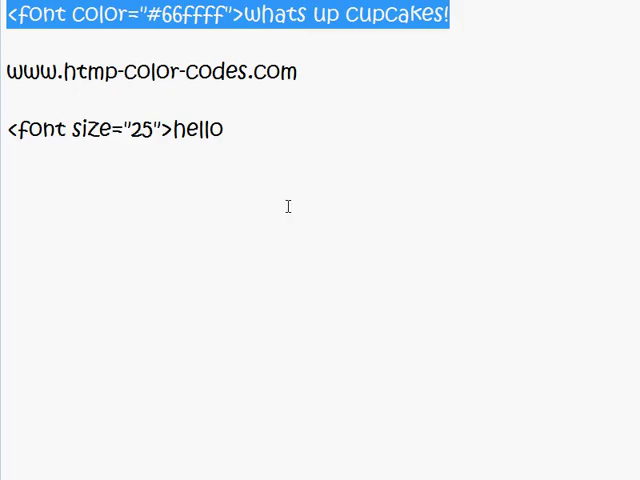
Step: Copy the <font size="25">hello line from the Notepad notes
{"action": "left_click", "coordinate": [351, 181]}
{"action": "left_click", "coordinate": [319, 66]}
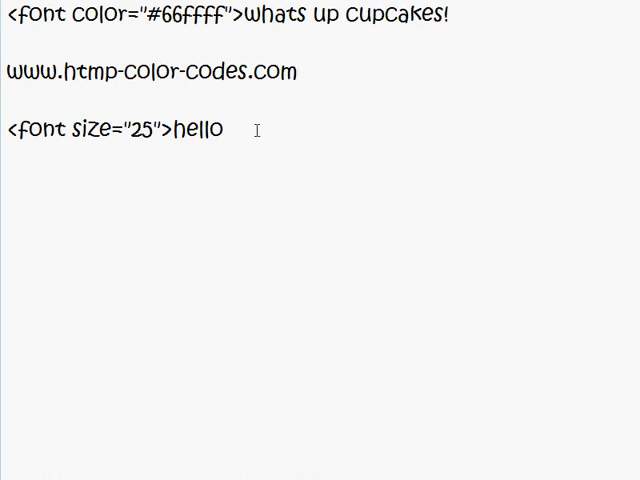
{"action": "left_click", "coordinate": [153, 130]}
{"action": "mouse_move", "coordinate": [247, 139]}
{"action": "left_mouse_down"}
{"action": "mouse_move", "coordinate": [118, 130]}
{"action": "mouse_move", "coordinate": [3, 132]}
{"action": "left_mouse_up"}
{"action": "right_click", "coordinate": [38, 138]}
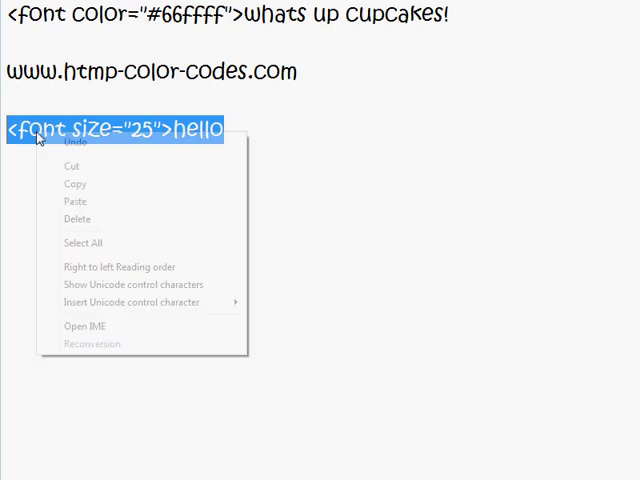
{"action": "left_click", "coordinate": [81, 185]}
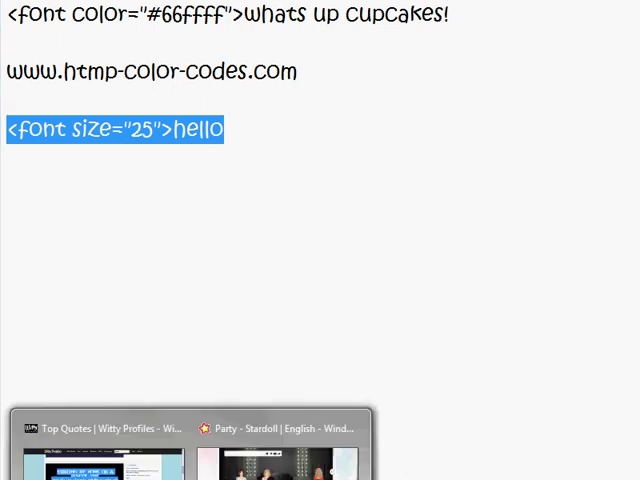
Step: Paste the size-25 'hello' tag into the Stardoll party chat and send it
{"action": "left_click", "coordinate": [280, 455]}
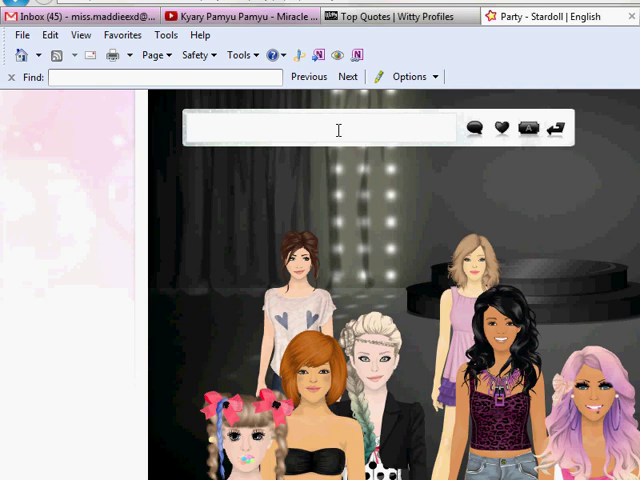
{"action": "right_click", "coordinate": [338, 133]}
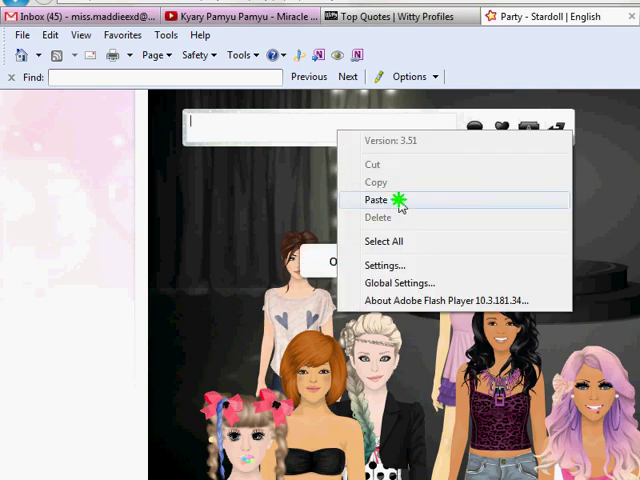
{"action": "left_click", "coordinate": [400, 200]}
{"action": "key", "text": "Return"}
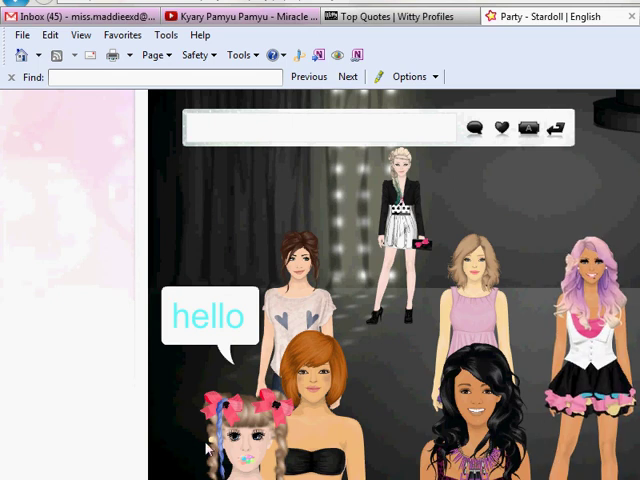
Step: Change the hello tag's font size from 25 to 5
{"action": "left_click", "coordinate": [370, 455]}
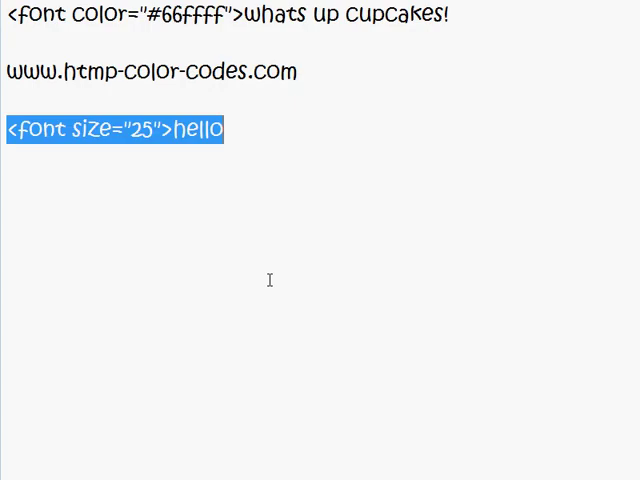
{"action": "left_click", "coordinate": [153, 147]}
{"action": "key", "text": "BackSpace"}
{"action": "key", "text": "BackSpace"}
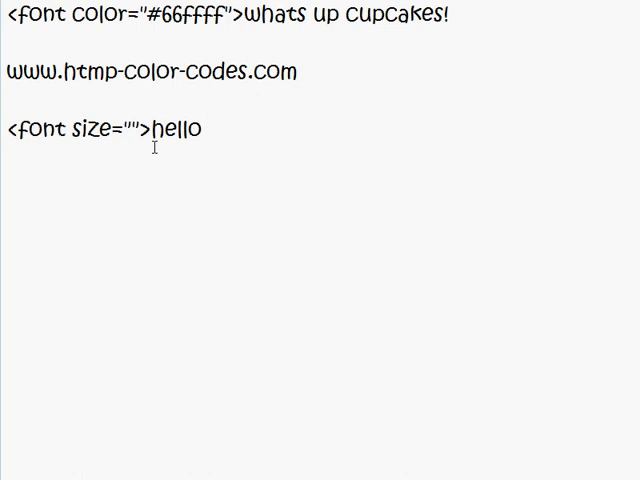
{"action": "type", "text": "5"}
Step: Copy the updated size="5" hello line
{"action": "left_click", "coordinate": [214, 131]}
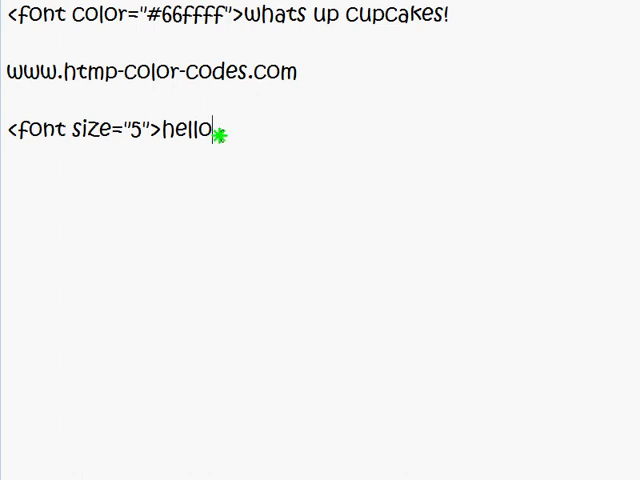
{"action": "left_click_drag", "start_coordinate": [217, 134], "coordinate": [3, 136]}
{"action": "right_click", "coordinate": [31, 139]}
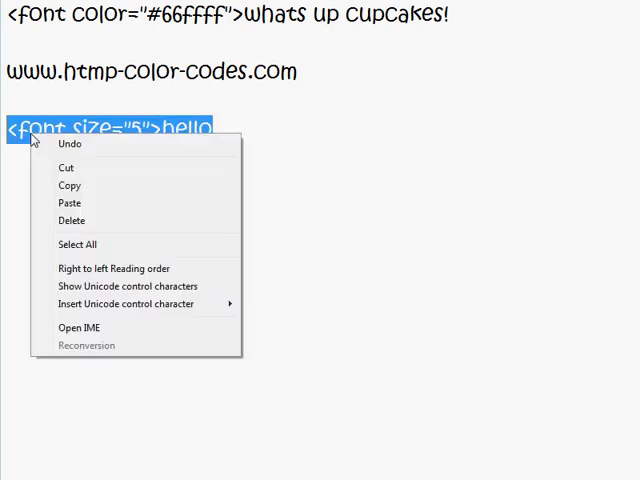
{"action": "left_click", "coordinate": [108, 192]}
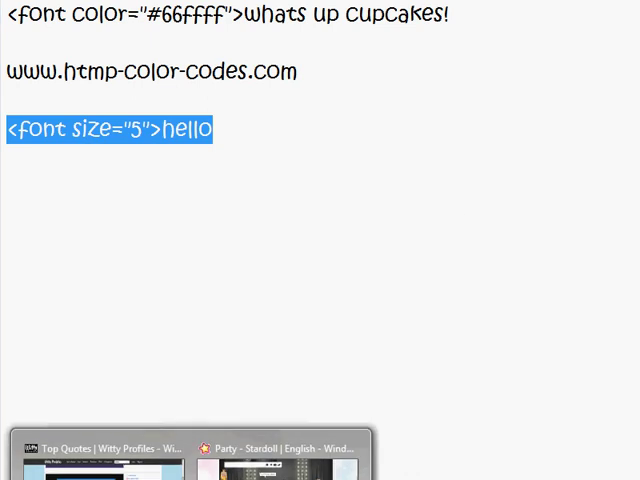
Step: Paste the size-5 'hello' tag into the party chat and send it
{"action": "left_click", "coordinate": [290, 466]}
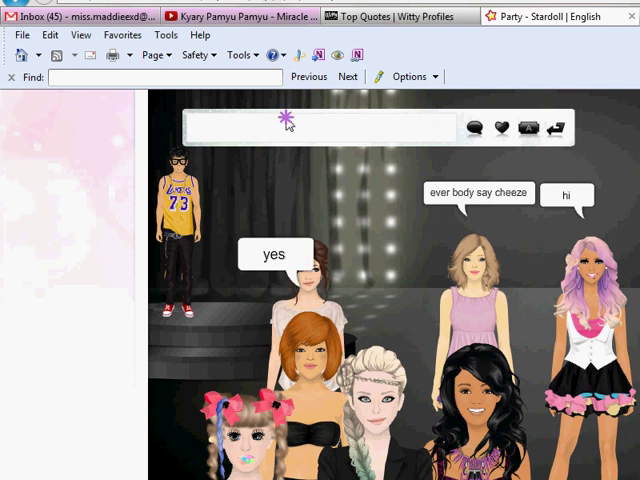
{"action": "right_click", "coordinate": [287, 120]}
{"action": "left_click", "coordinate": [325, 187]}
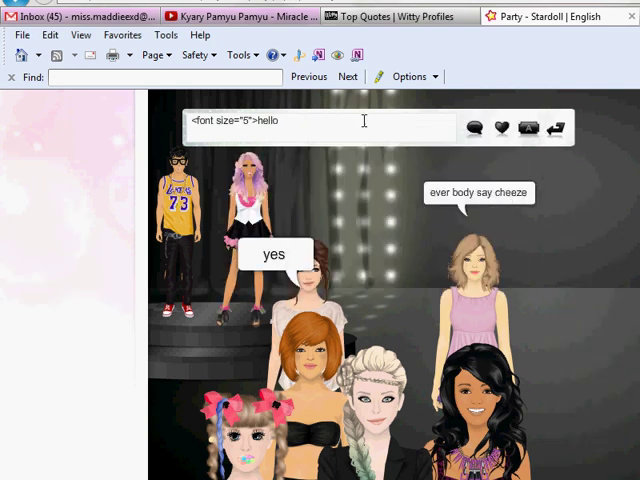
{"action": "key", "text": "Return"}
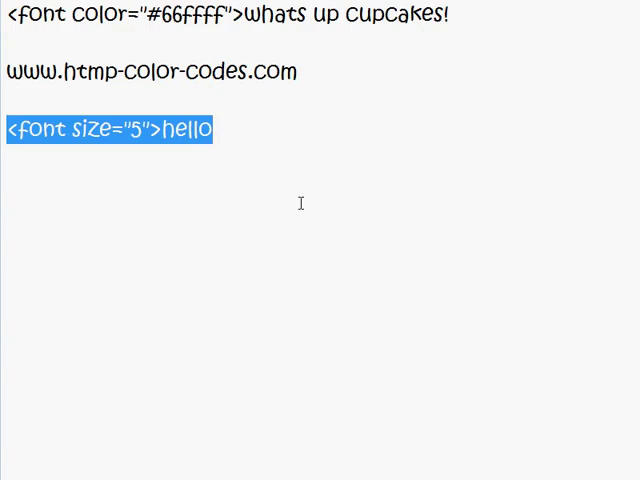
Step: Switch back to the Notepad tag notes, caret at the URL line's end
{"action": "left_click", "coordinate": [299, 158]}
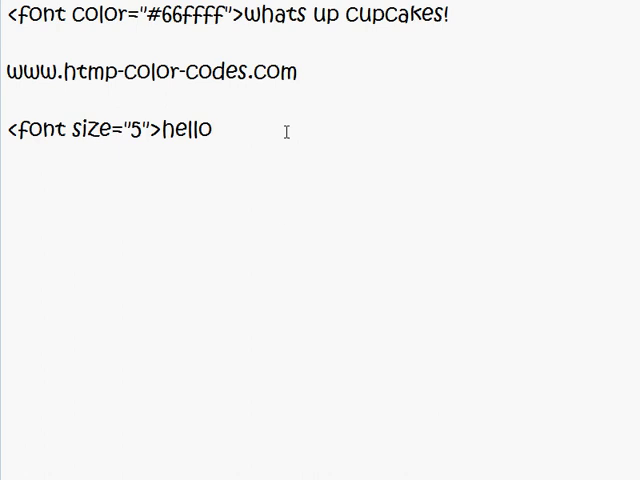
{"action": "left_click", "coordinate": [358, 79]}
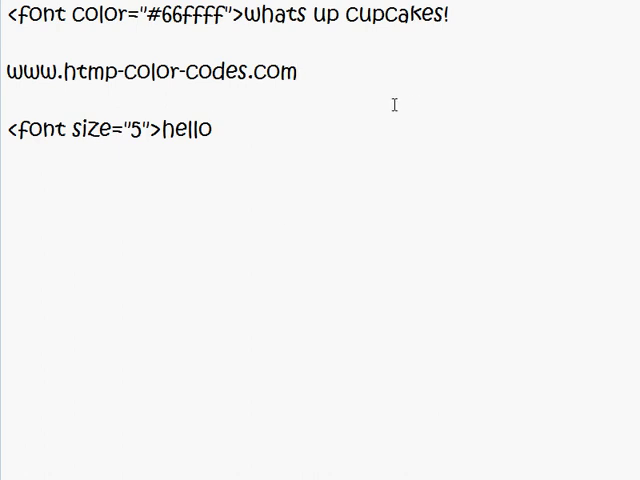